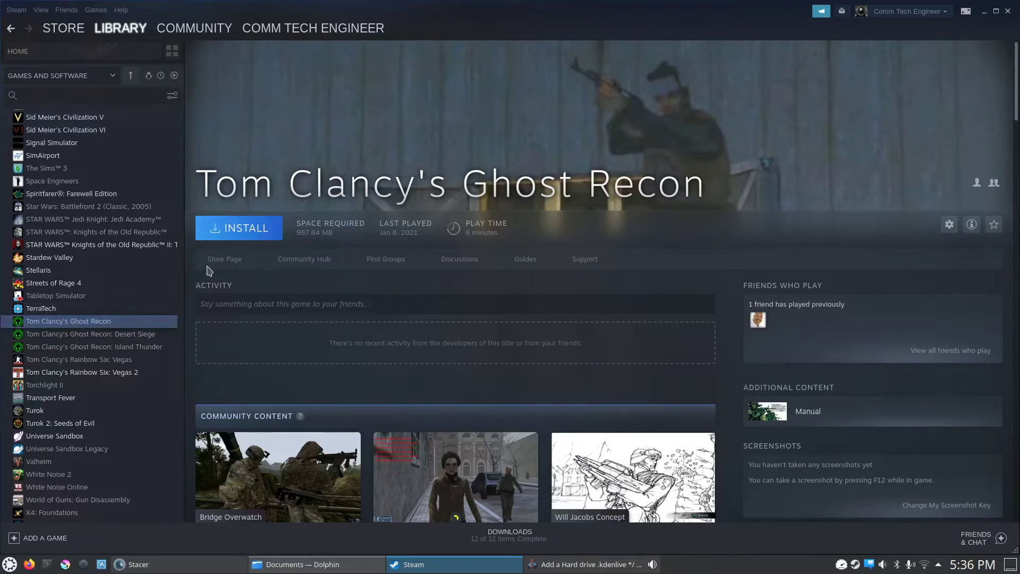
# Start the game install in Steam, check the offered install locations, then cancel the dialog
pyautogui.click(226, 230)
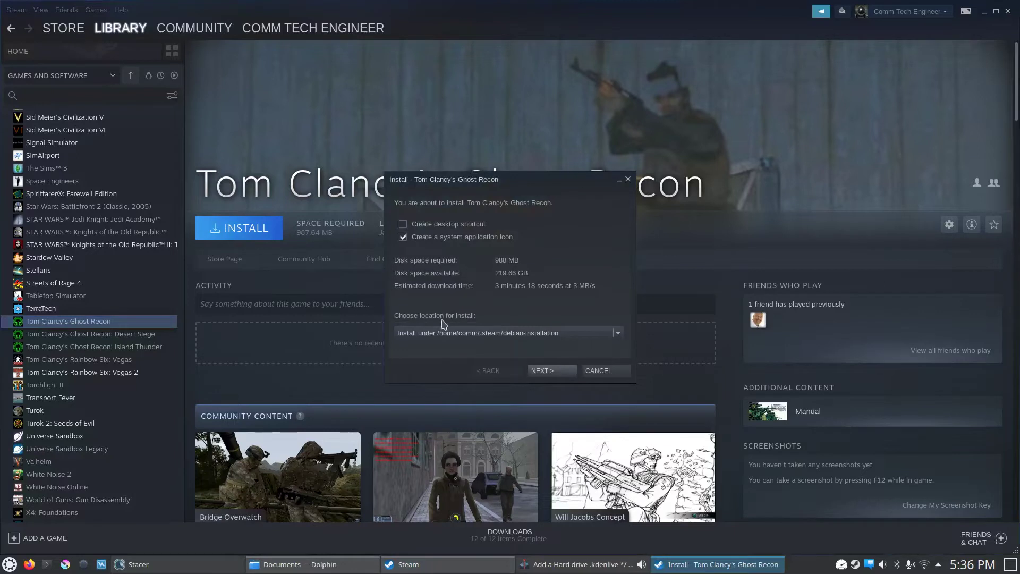
pyautogui.click(617, 333)
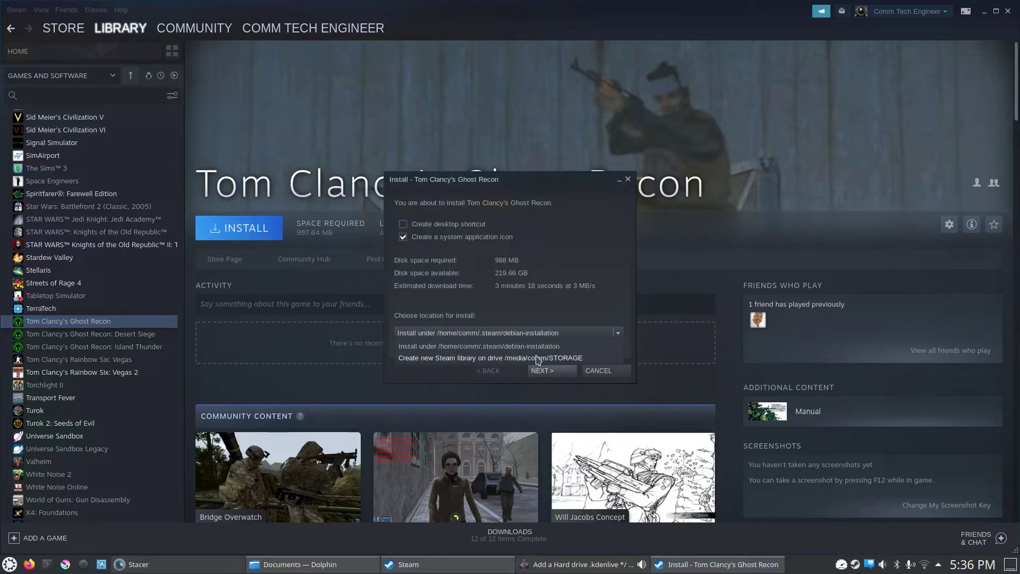
pyautogui.click(598, 372)
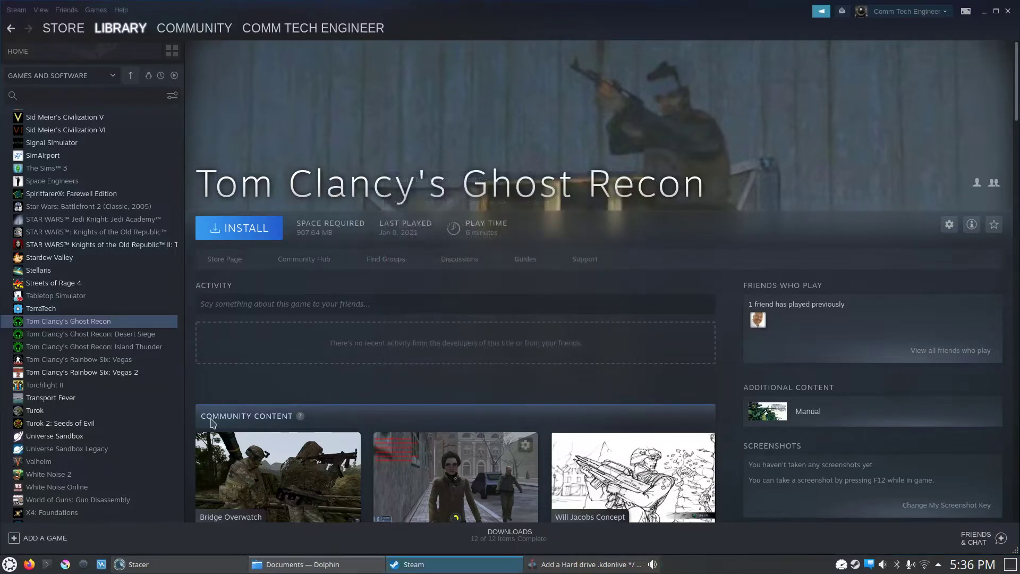
# Search 'part' in the application launcher and start KDE Partition Manager
pyautogui.click(9, 564)
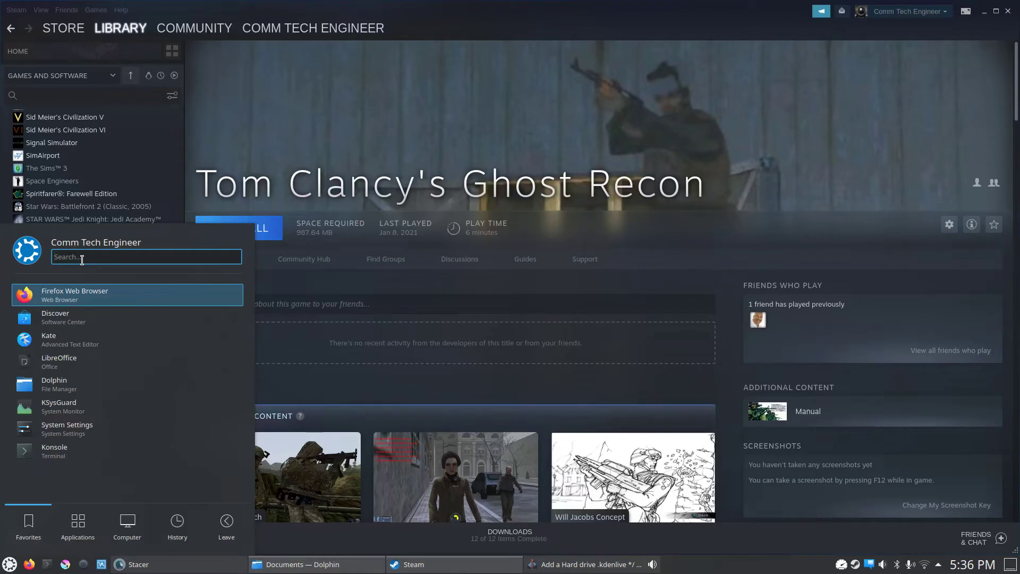
pyautogui.write('part')
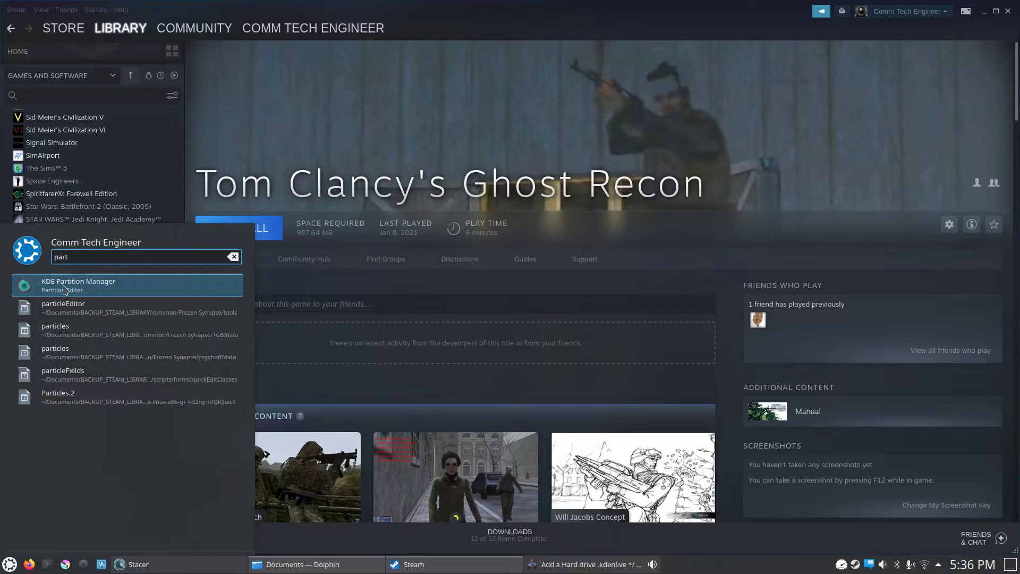
pyautogui.click(68, 290)
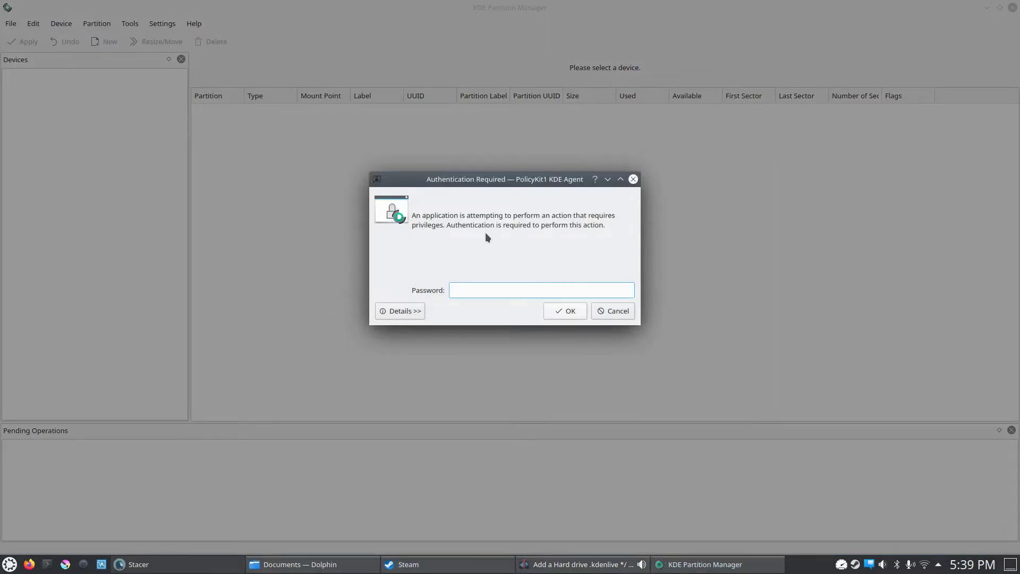
# Enter the administrator password and select the 298.09 GiB Hitachi drive /dev/sdb
pyautogui.write('*****************')
pyautogui.press('Return')
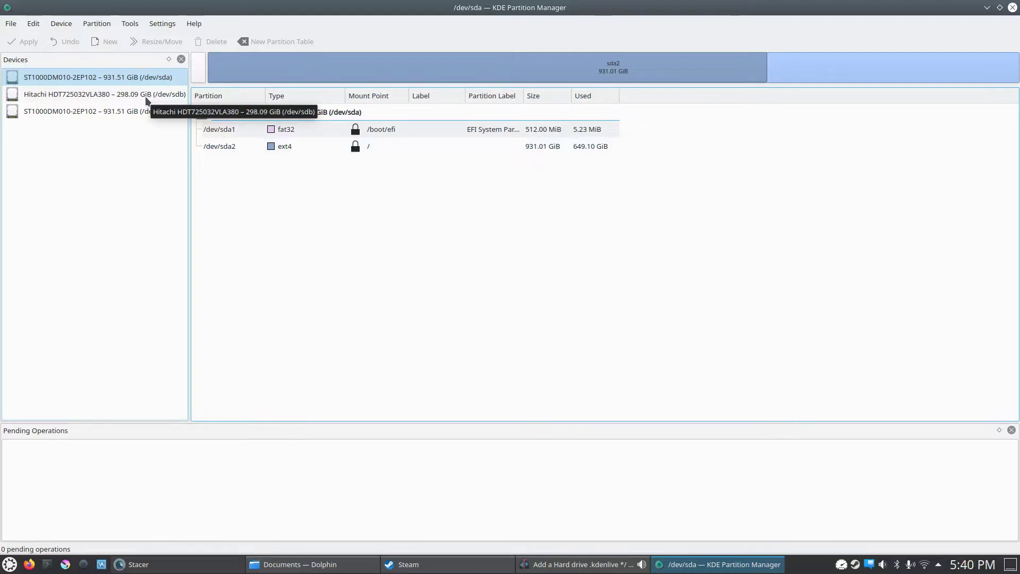
pyautogui.click(81, 96)
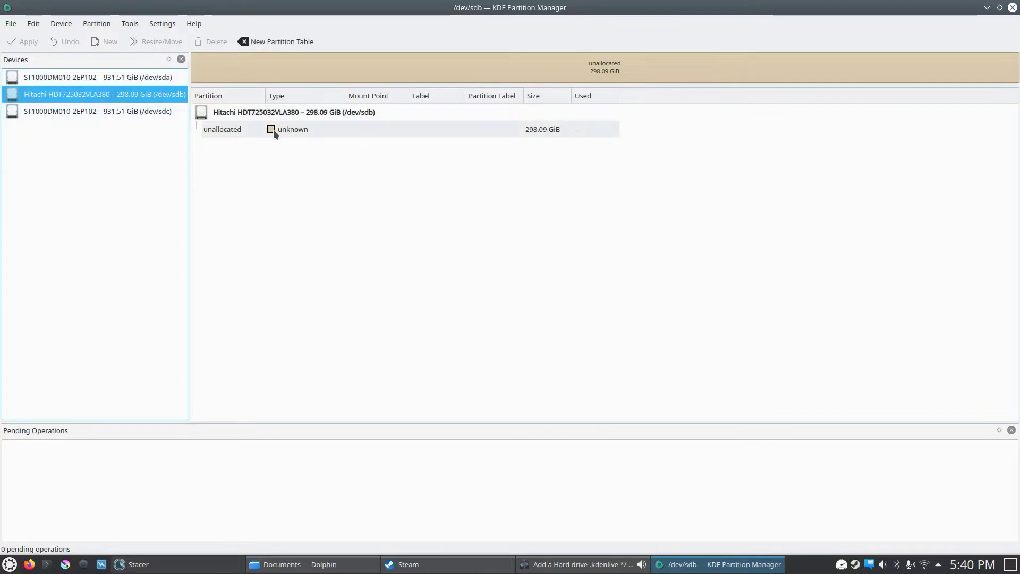
# Create a new ext4 partition labelled STEAM in the unallocated space, filling the whole drive
pyautogui.rightClick(289, 130)
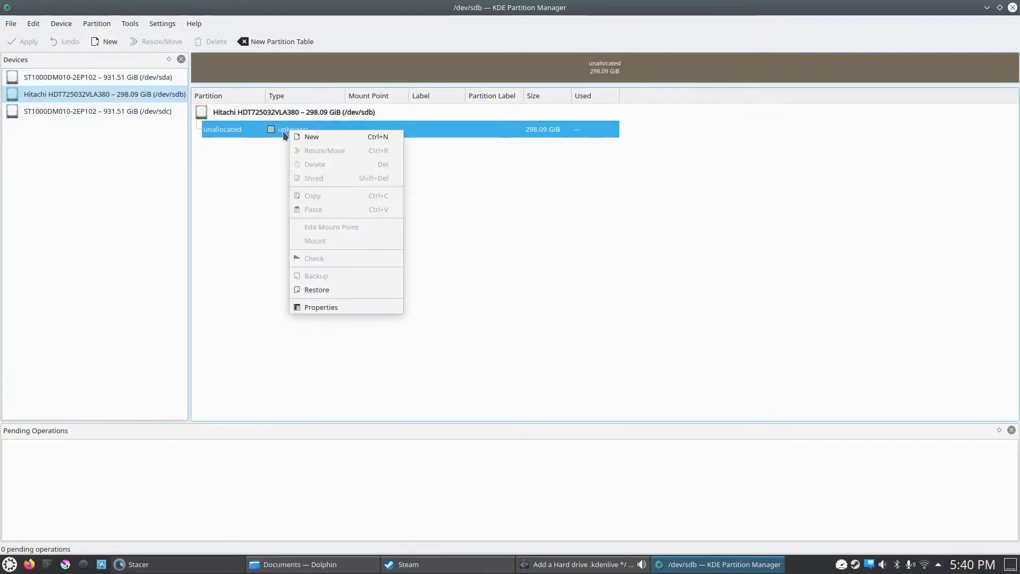
pyautogui.click(314, 139)
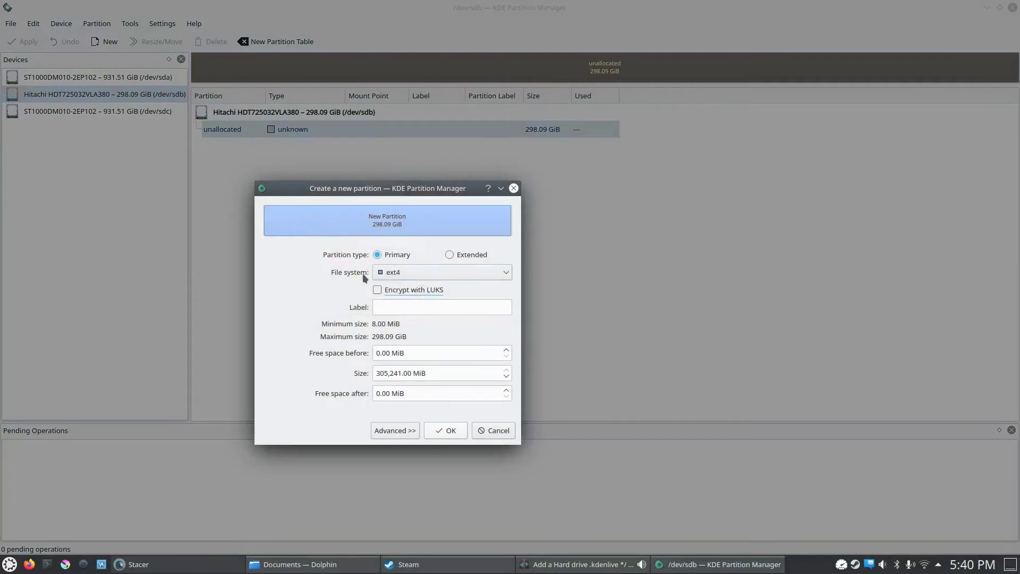
pyautogui.click(417, 276)
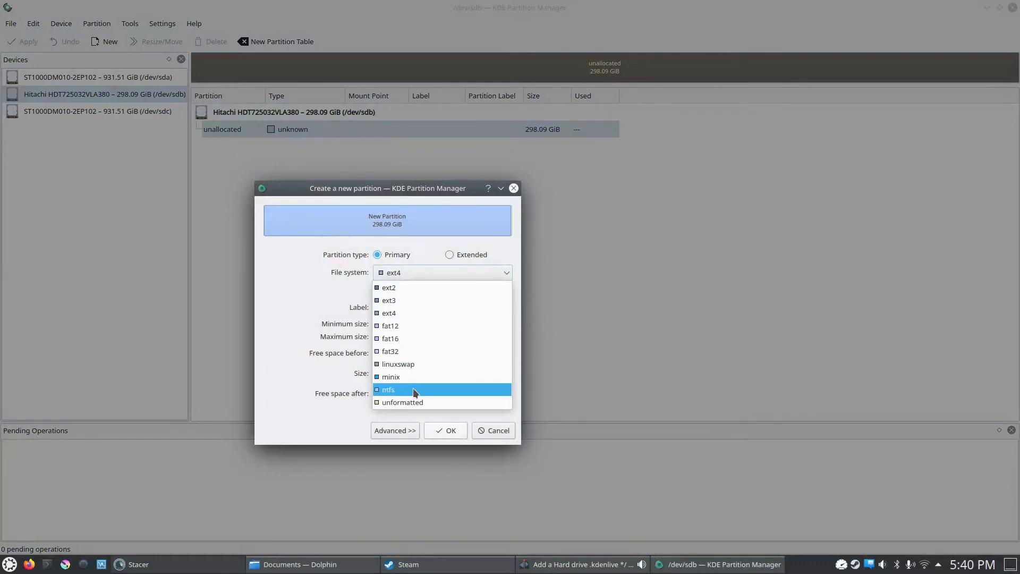
pyautogui.click(398, 312)
pyautogui.click(400, 306)
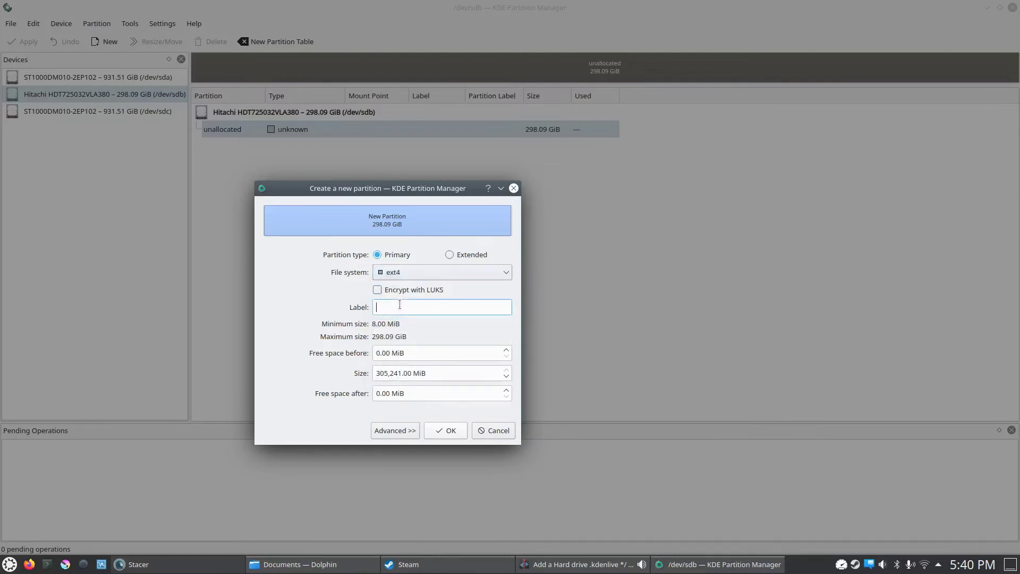
pyautogui.write('STEAM')
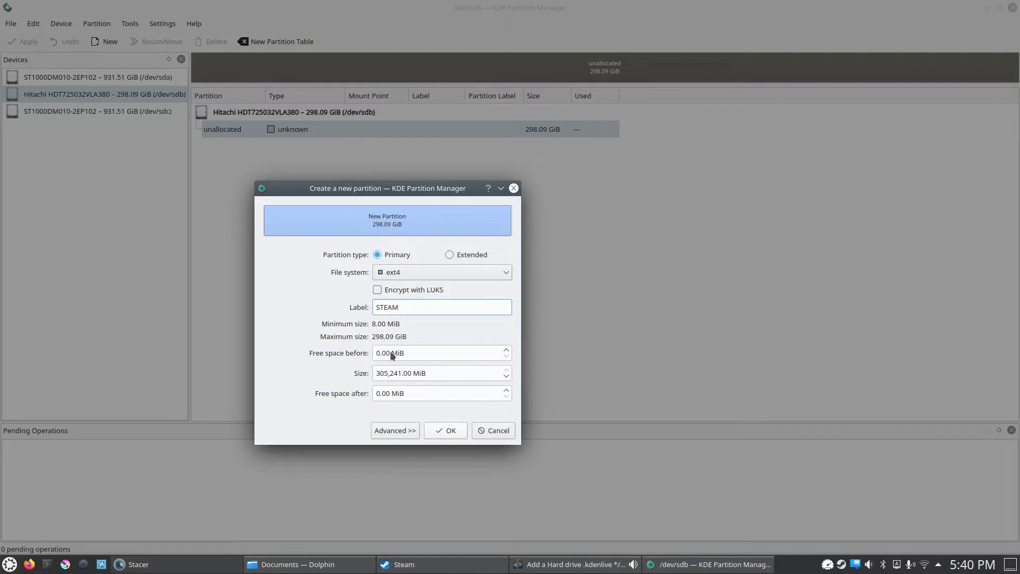
# Confirm the new partition, apply the pending operations, and dismiss the completion report
pyautogui.click(451, 429)
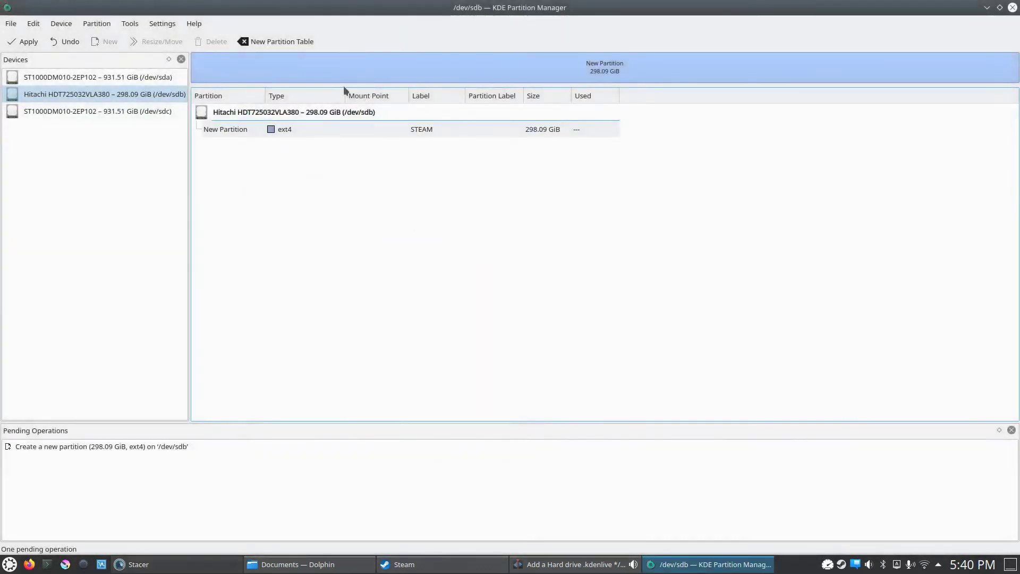
pyautogui.click(26, 45)
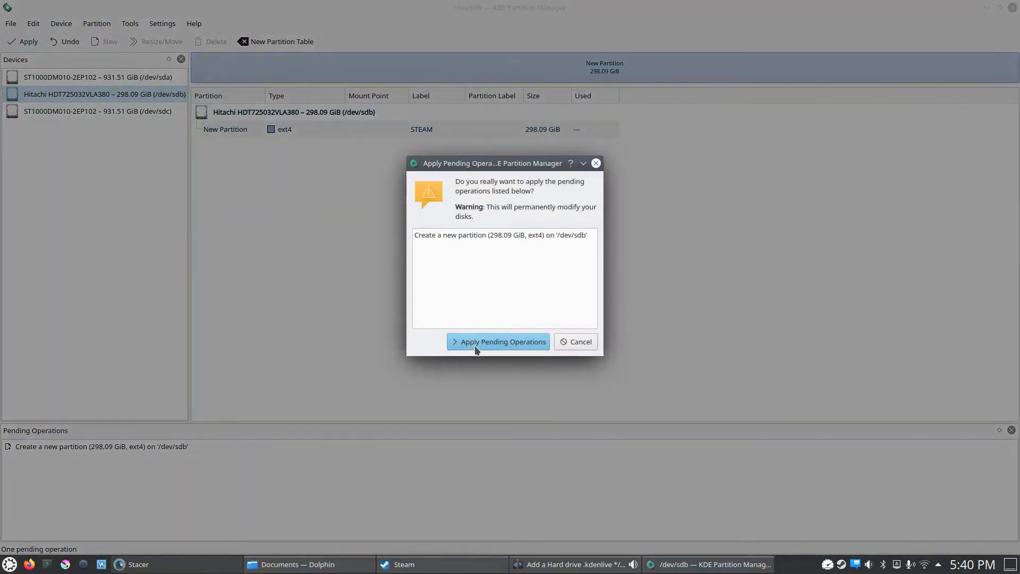
pyautogui.click(476, 342)
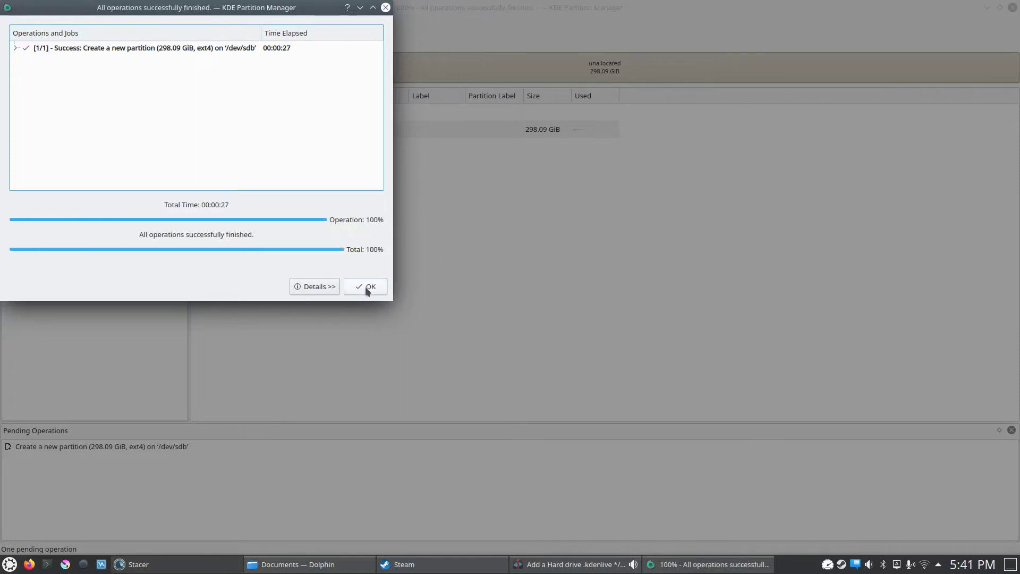
pyautogui.click(367, 287)
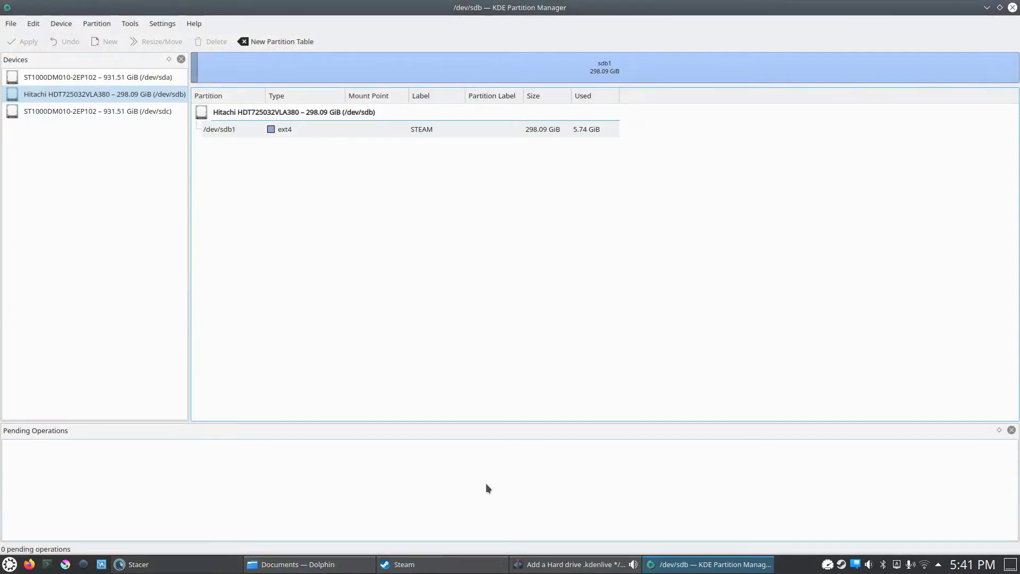
# Back in Steam, reopen Ghost Recon's install dialog, check the locations, and cancel
pyautogui.click(403, 564)
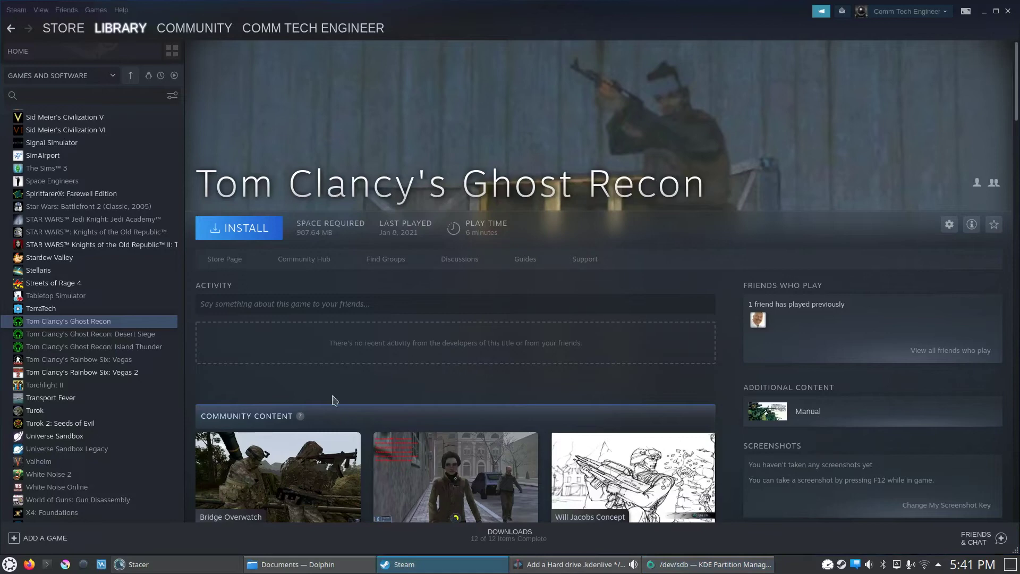
pyautogui.click(242, 228)
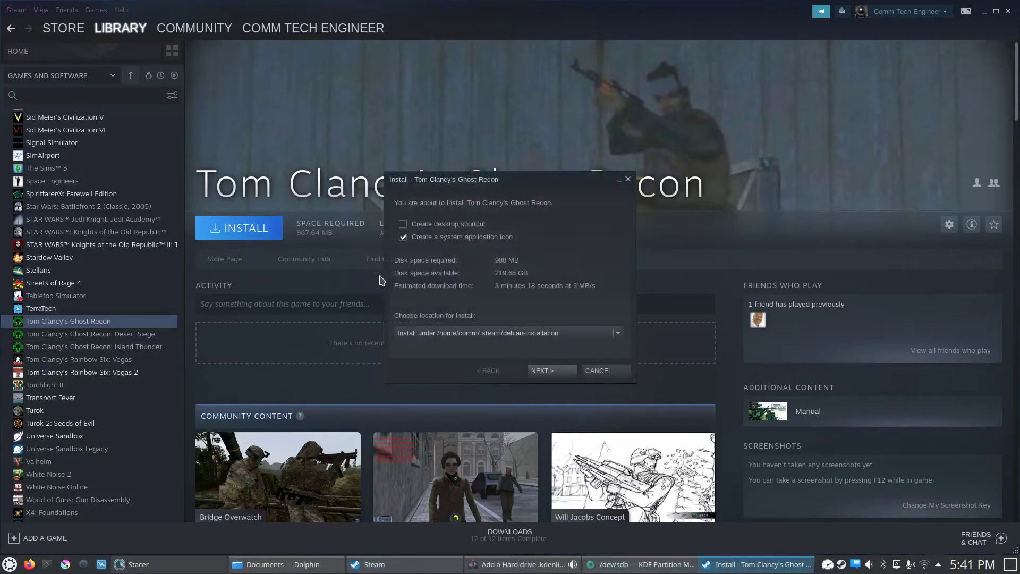
pyautogui.click(618, 333)
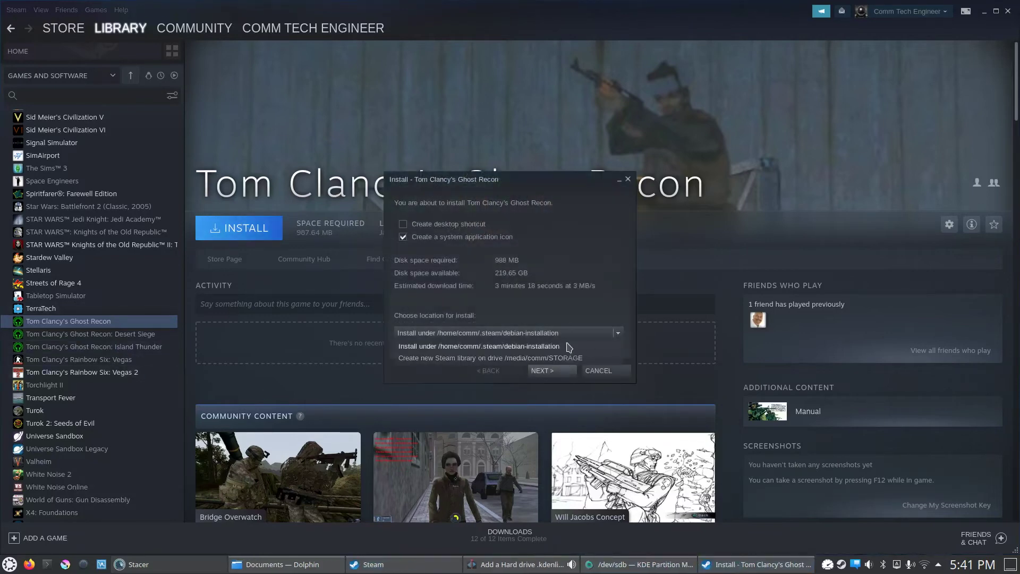
pyautogui.click(531, 346)
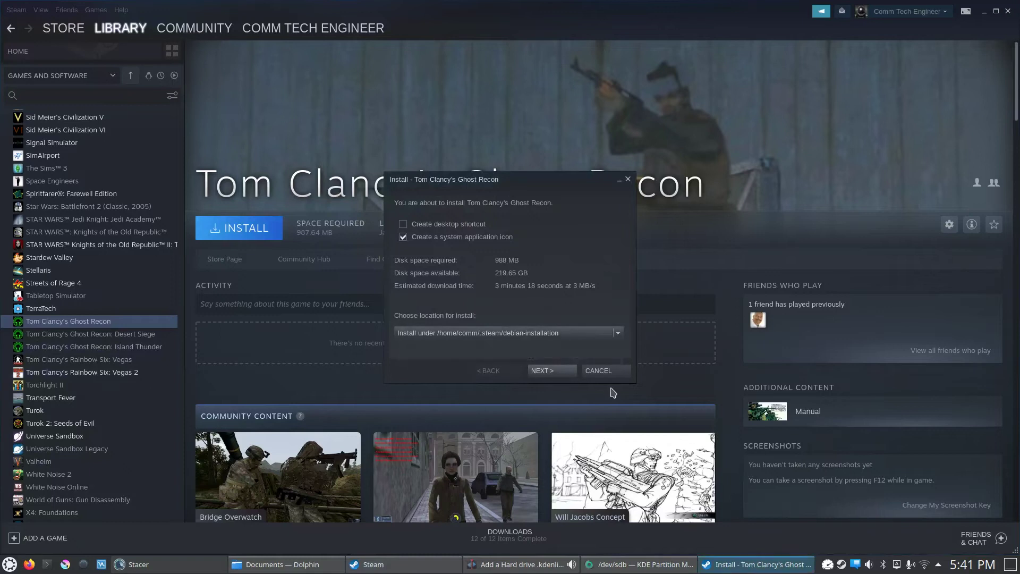
pyautogui.click(608, 372)
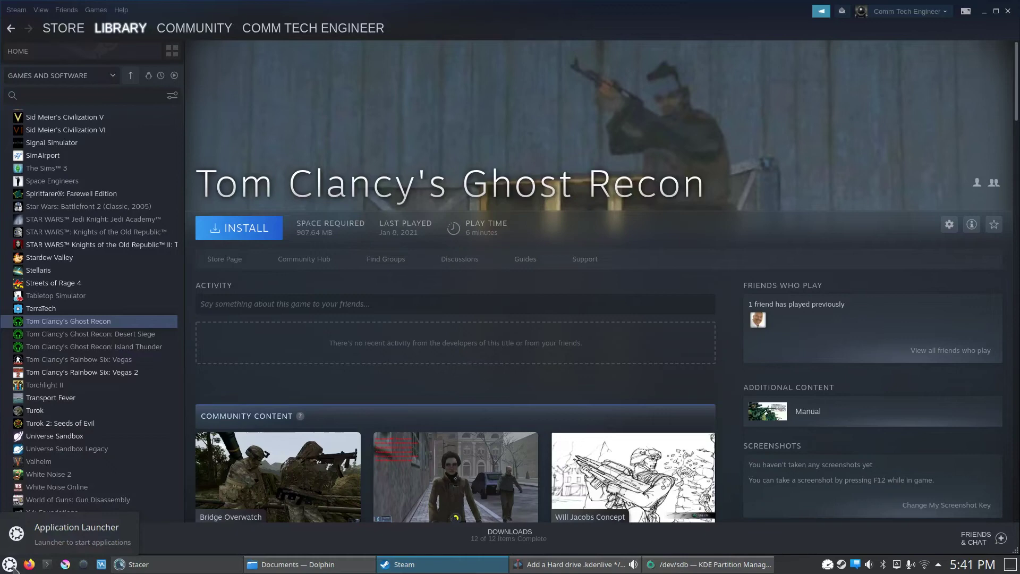
# Launch Konsole from the application launcher and change into /media
pyautogui.click(10, 564)
pyautogui.click(56, 452)
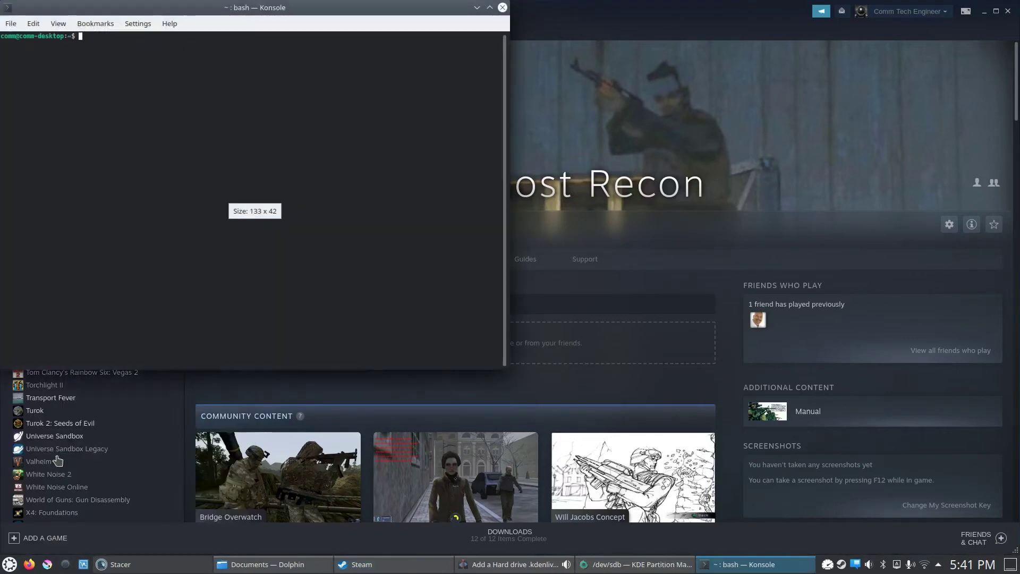
pyautogui.moveTo(186, 20); pyautogui.dragTo(287, 53)
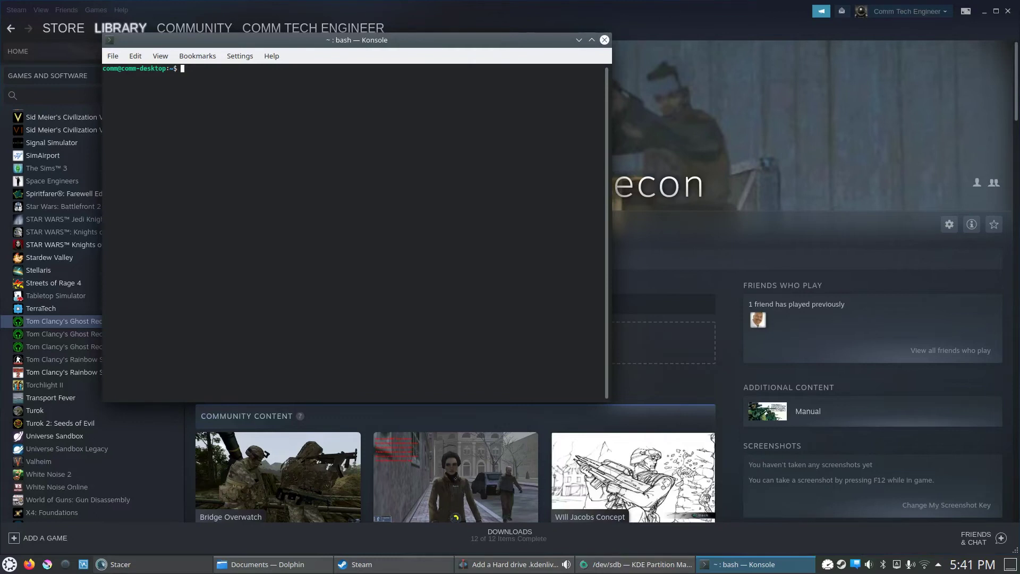
pyautogui.write('CD')
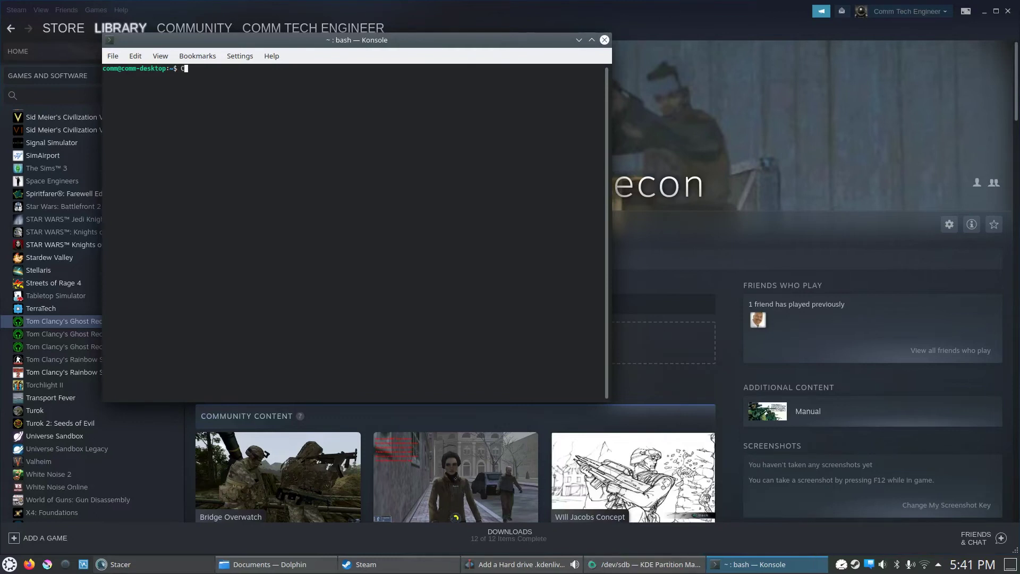
pyautogui.press('BackSpace')
pyautogui.press('BackSpace')
pyautogui.press('BackSpace')
pyautogui.write('cd /media/')
pyautogui.press('Return')
# List /media, enter the comm folder, and list it, showing only STORAGE
pyautogui.write('l')
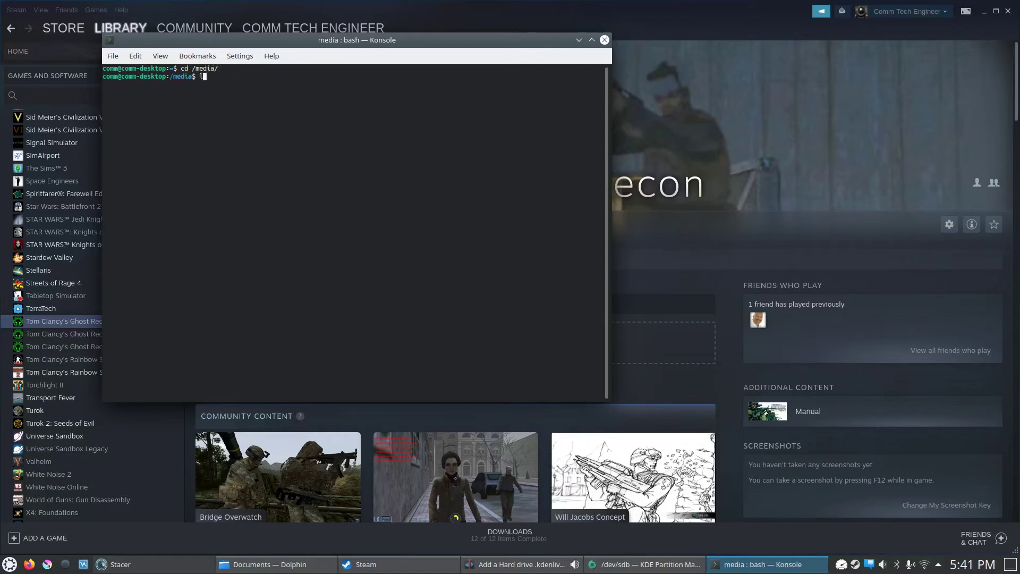
pyautogui.write('s')
pyautogui.press('Return')
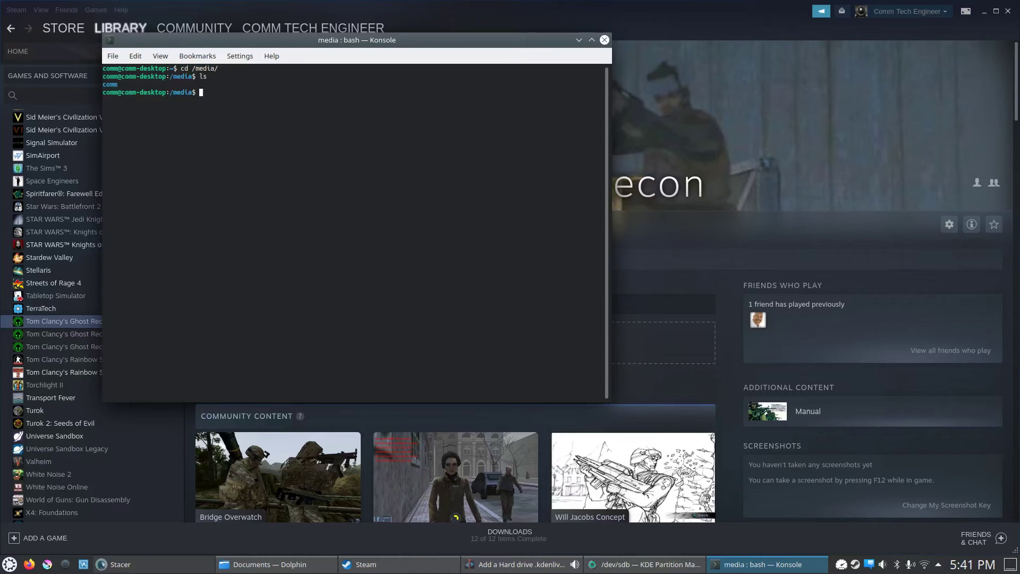
pyautogui.write('cd ')
pyautogui.write('comm')
pyautogui.press('Return')
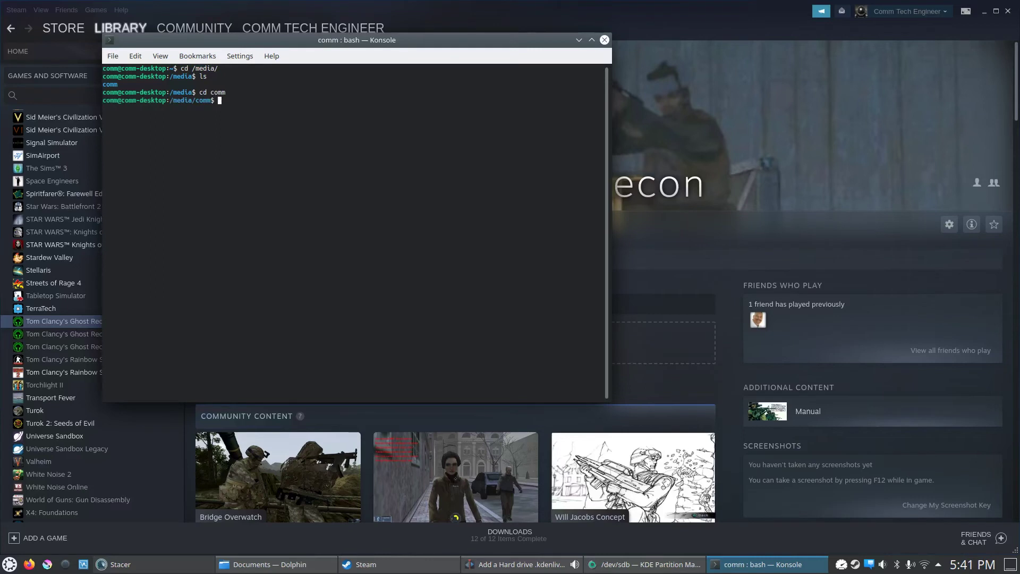
pyautogui.write('ls')
pyautogui.press('Return')
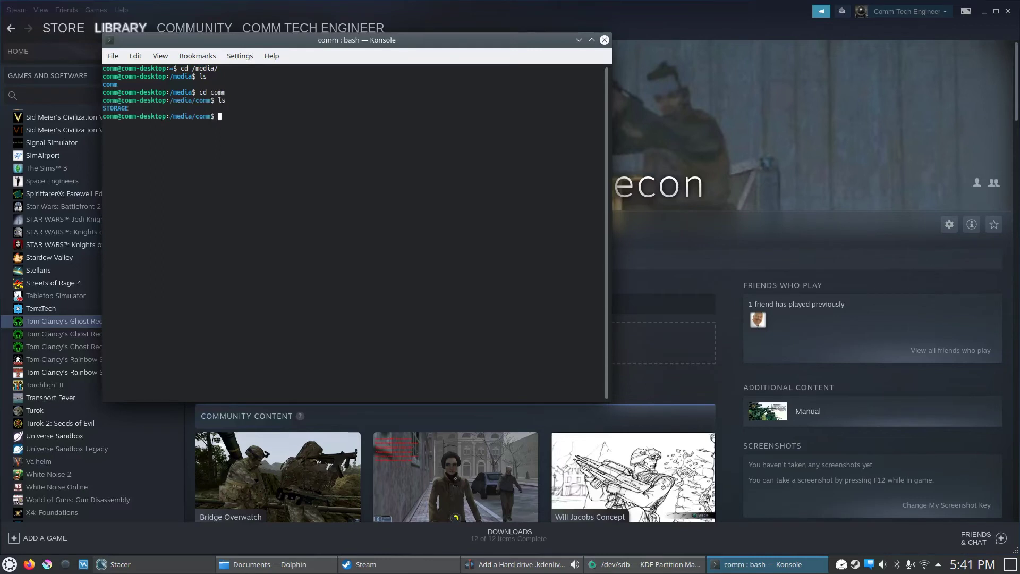
# Mount the 298.1 GiB drive in Dolphin and re-run ls to see STEAM beside STORAGE
pyautogui.click(253, 566)
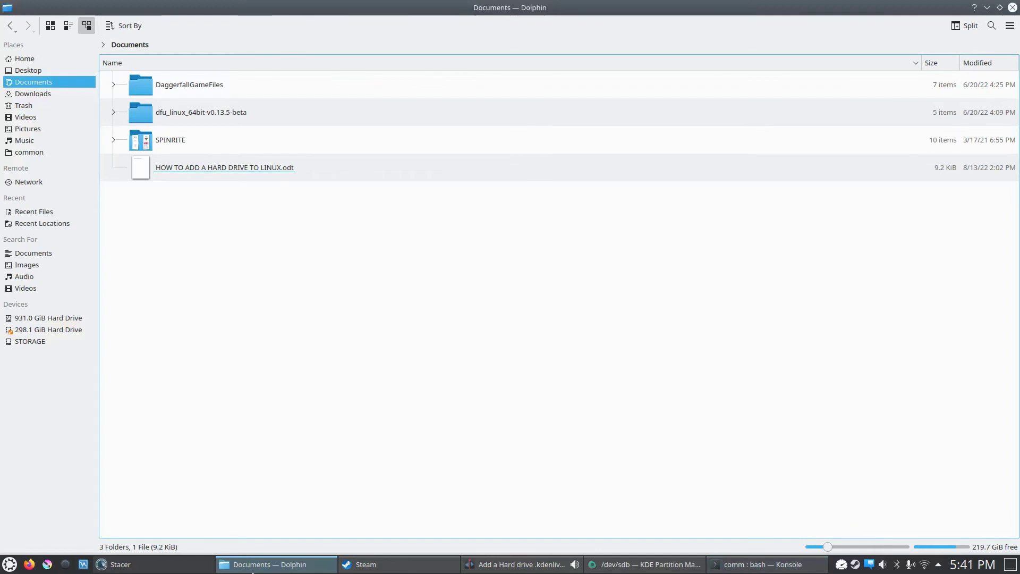
pyautogui.click(33, 330)
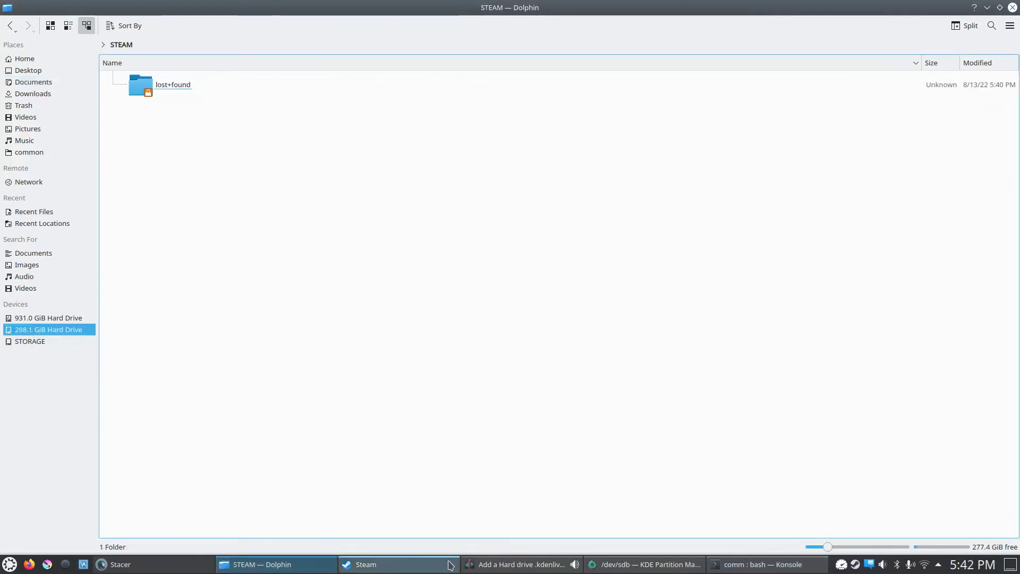
pyautogui.click(763, 564)
pyautogui.write('l')
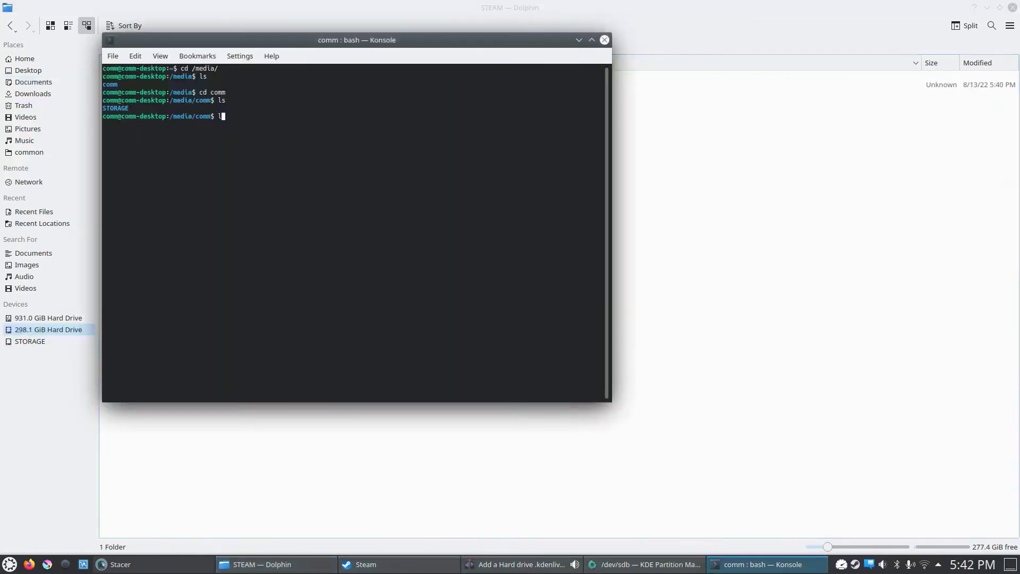
pyautogui.write('s')
pyautogui.press('Return')
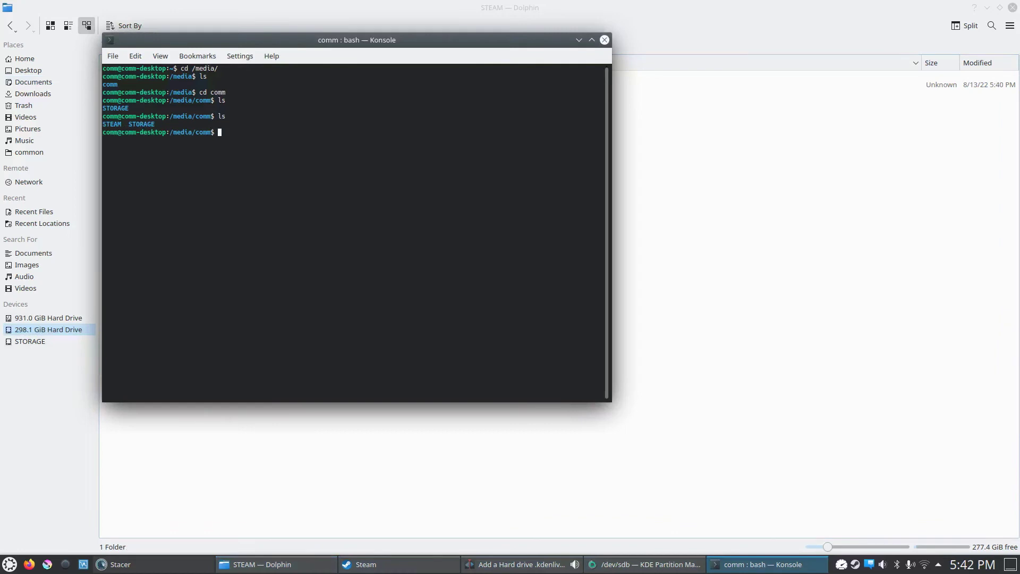
pyautogui.click(765, 44)
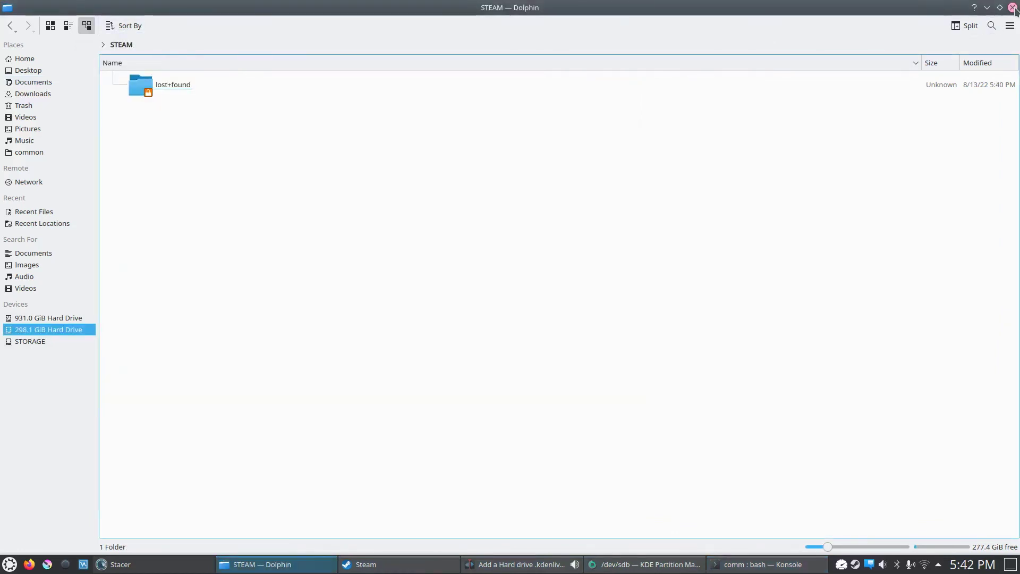
pyautogui.click(751, 564)
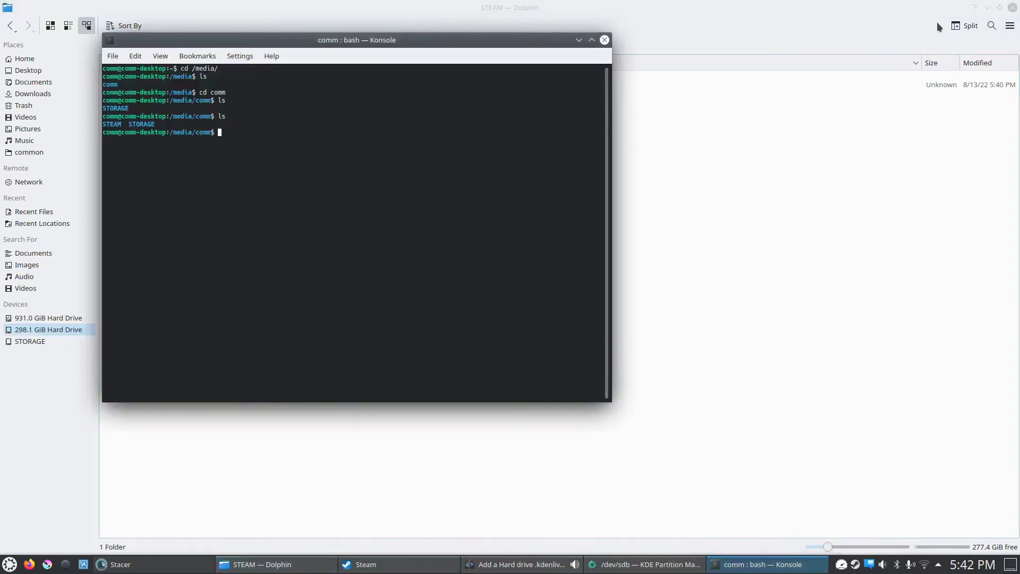
# Run sudo chown on STEAM with the current username and enter the administrator password
pyautogui.click(986, 7)
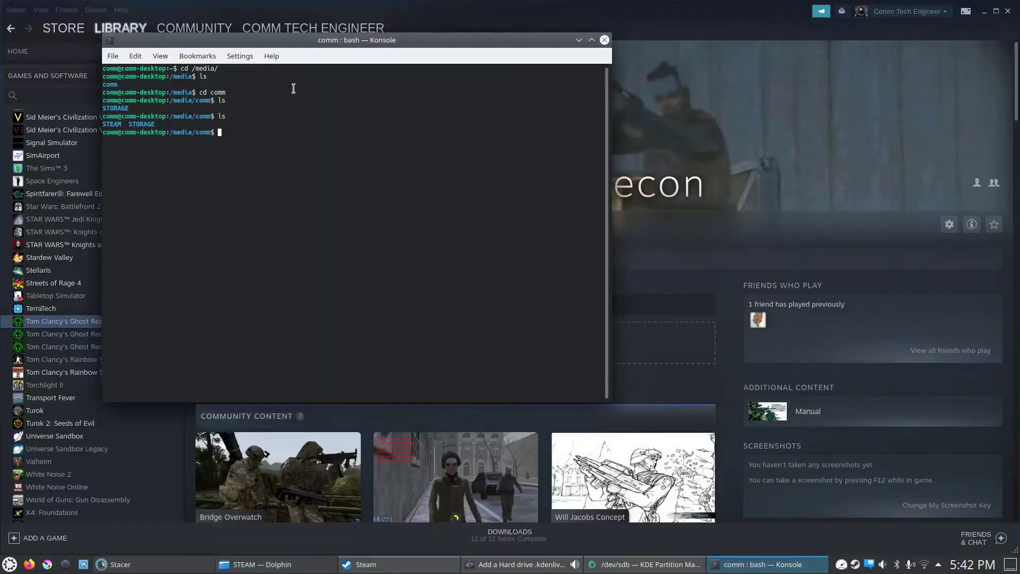
pyautogui.moveTo(305, 40); pyautogui.dragTo(408, 115)
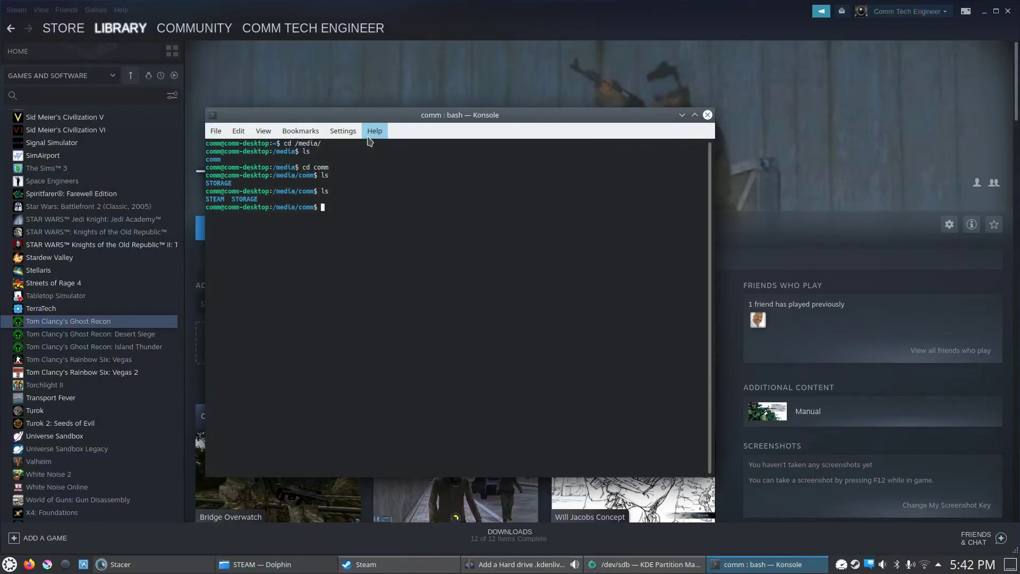
pyautogui.write('sudo chown comm:')
pyautogui.press('BackSpace')
pyautogui.write('STEAM')
pyautogui.press('Return')
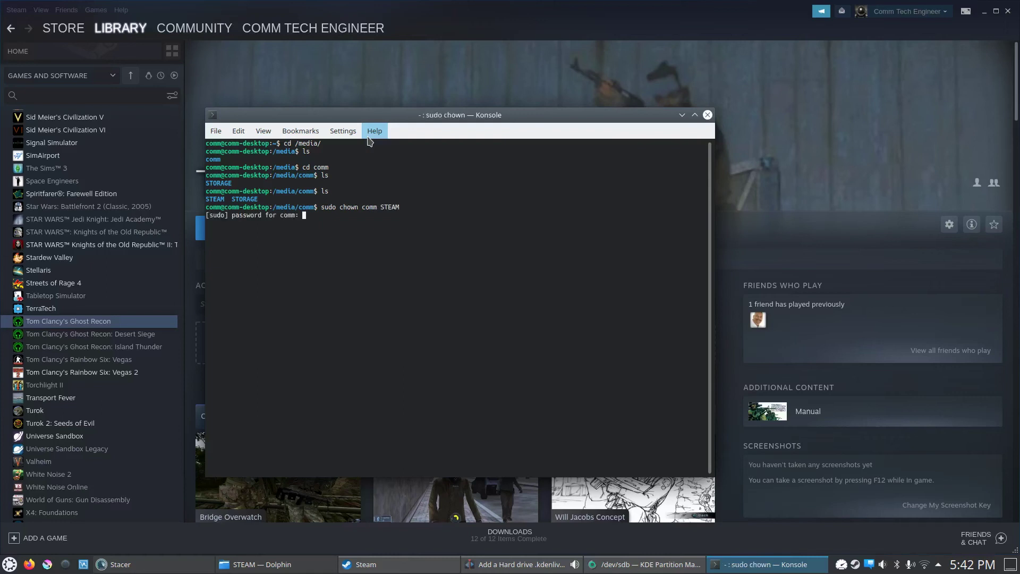
pyautogui.press('Return')
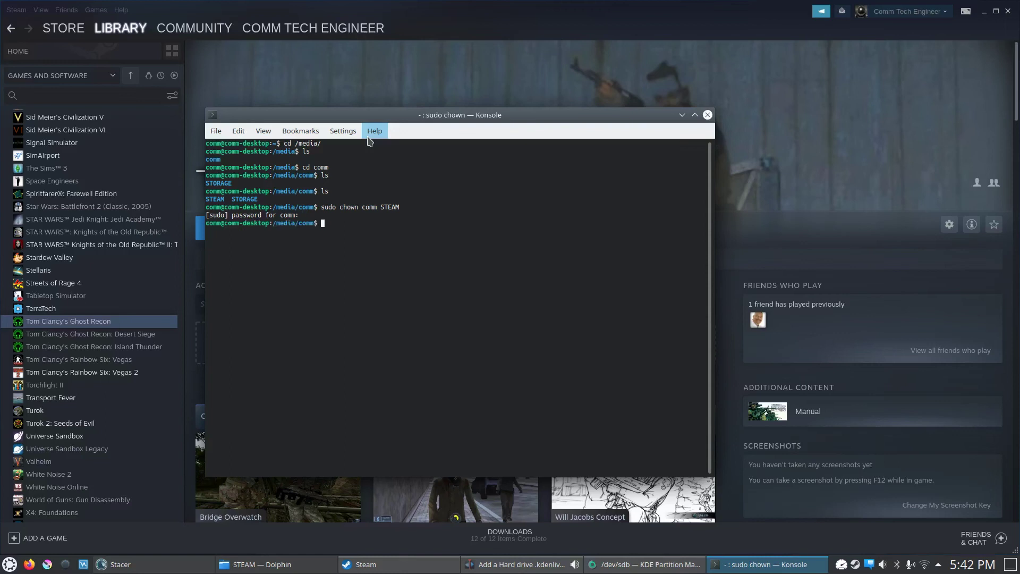
pyautogui.press('Return')
pyautogui.press('Return')
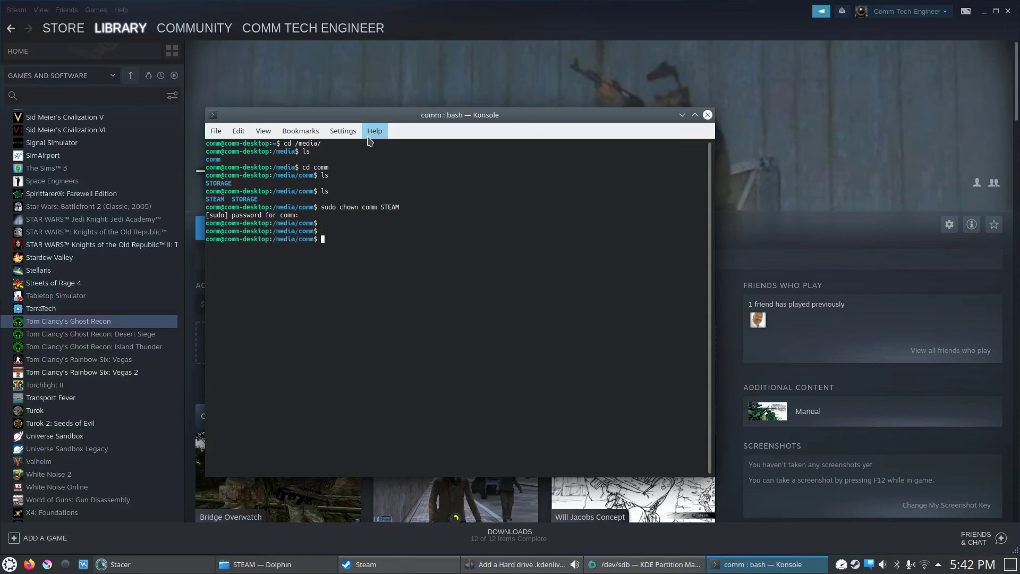
# Click INSTALL for Ghost Recon and open the location list, now showing /media/comm/STEAM
pyautogui.click(680, 116)
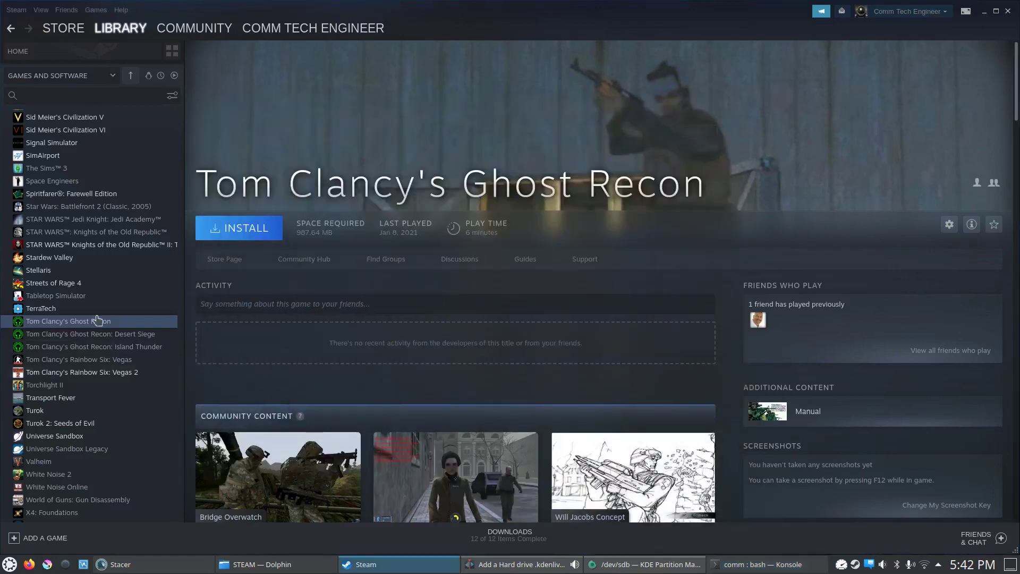
pyautogui.click(244, 240)
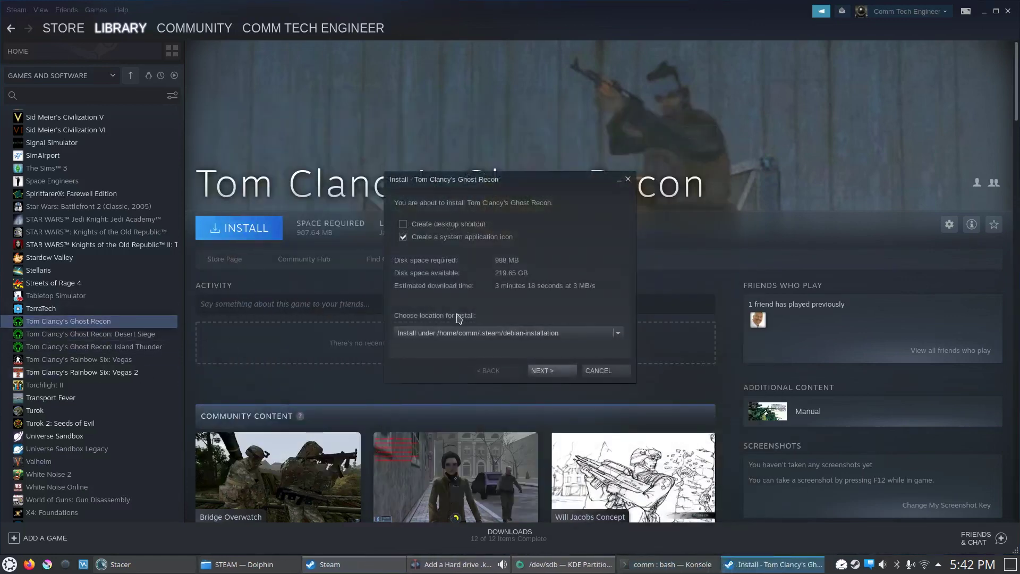
pyautogui.click(618, 333)
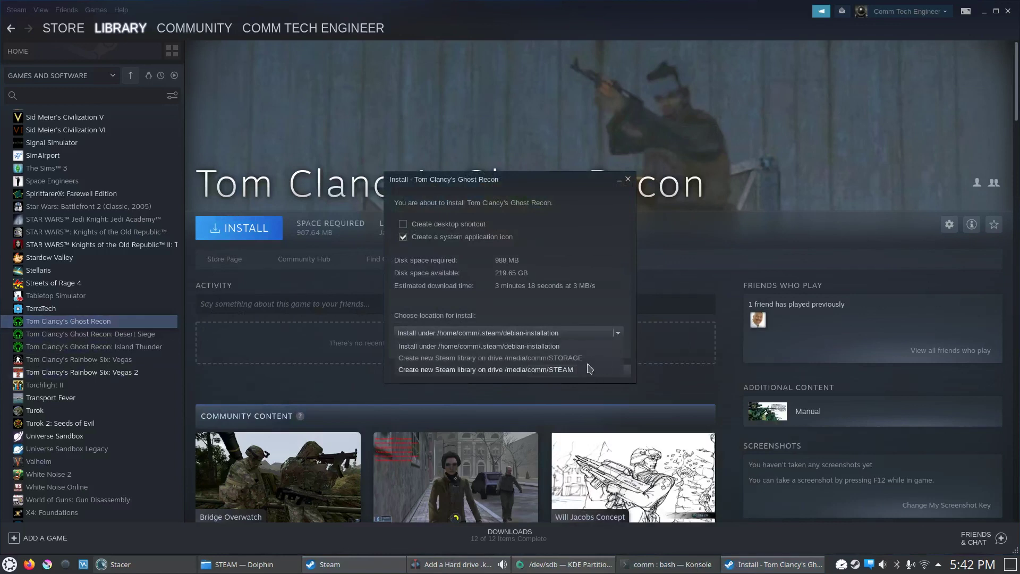